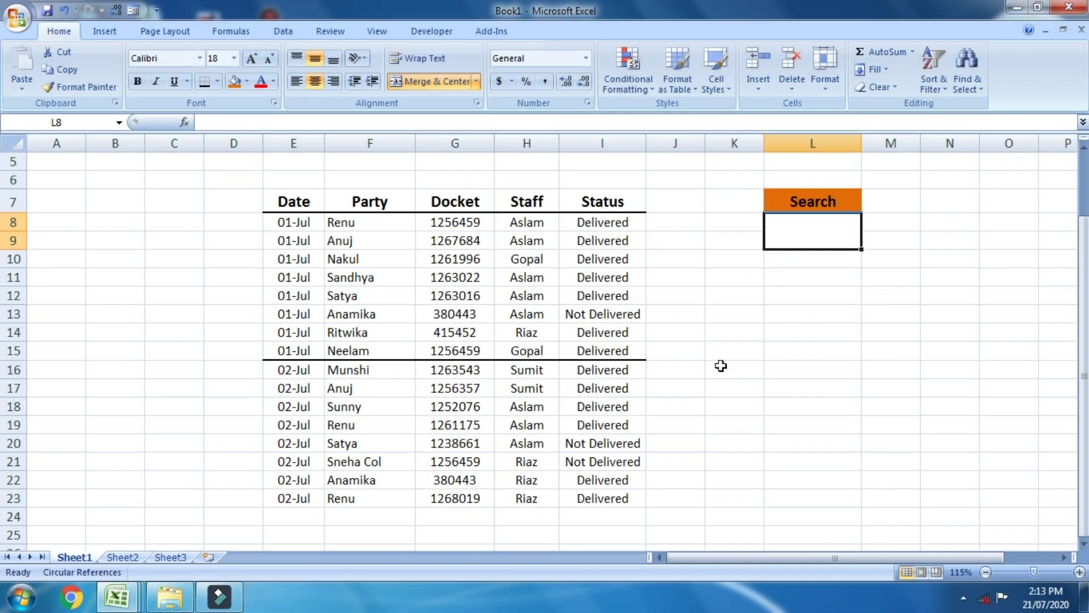
# Preview the finished demo by searching RENU, 380443, GOPAL and NOT DELIVERED in turn
pyautogui.click(811, 227)
pyautogui.write('REN')
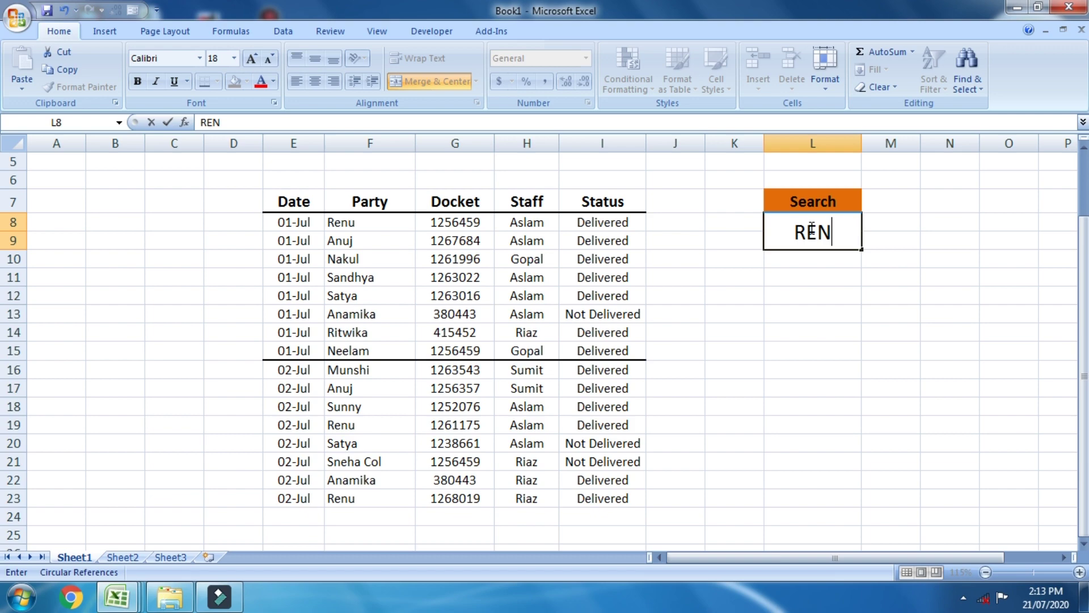
pyautogui.write('U')
pyautogui.press('Return')
pyautogui.press('Up')
pyautogui.write('380443')
pyautogui.press('Return')
pyautogui.press('Up')
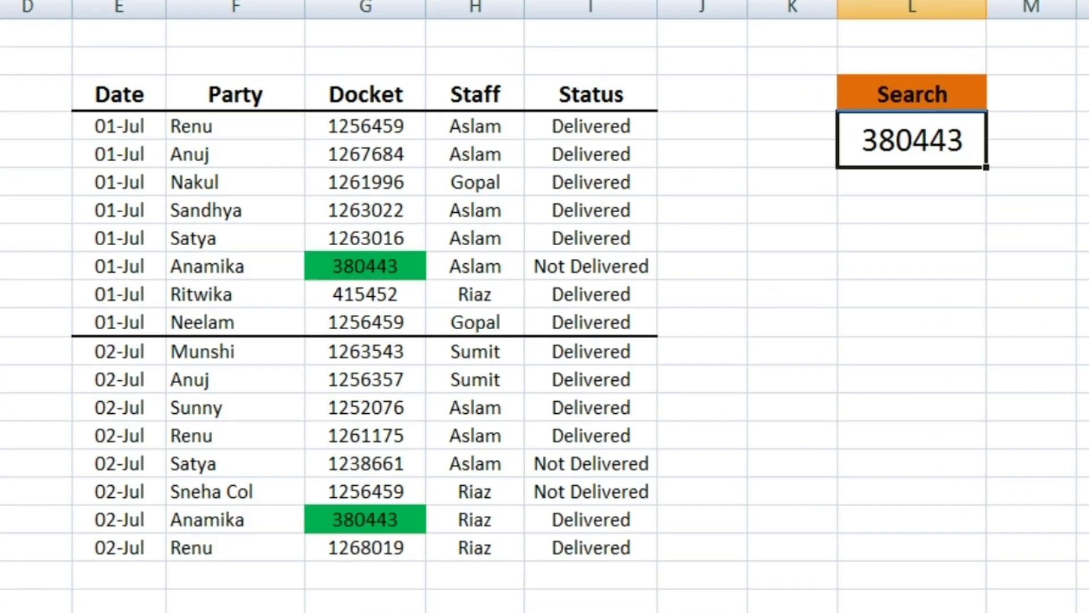
pyautogui.write('GOPAL')
pyautogui.press('Return')
pyautogui.press('Up')
pyautogui.write('NOT DELIV')
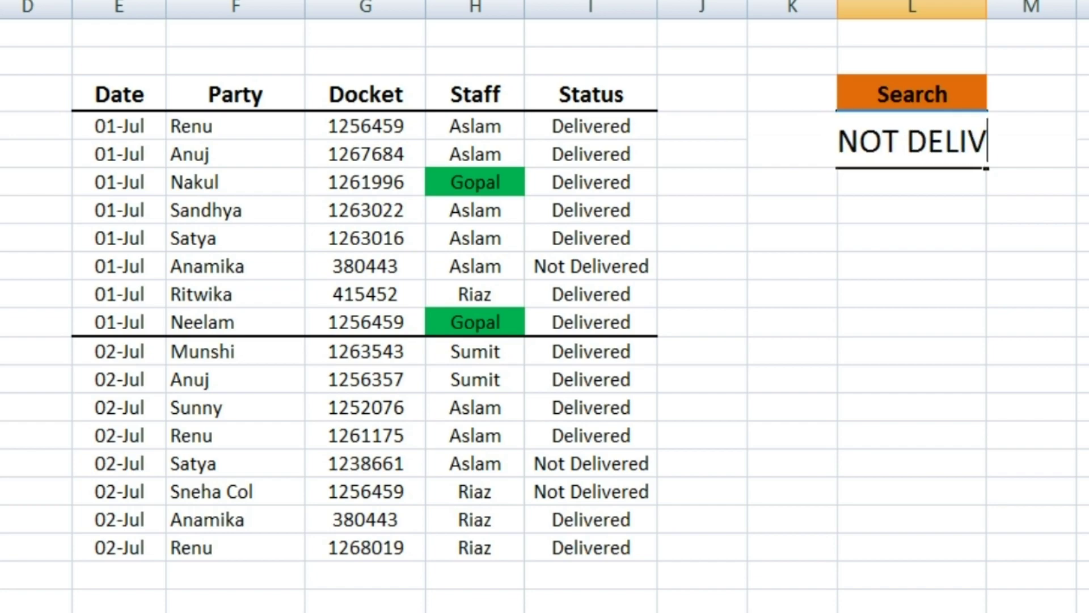
pyautogui.write('ERED')
pyautogui.press('Return')
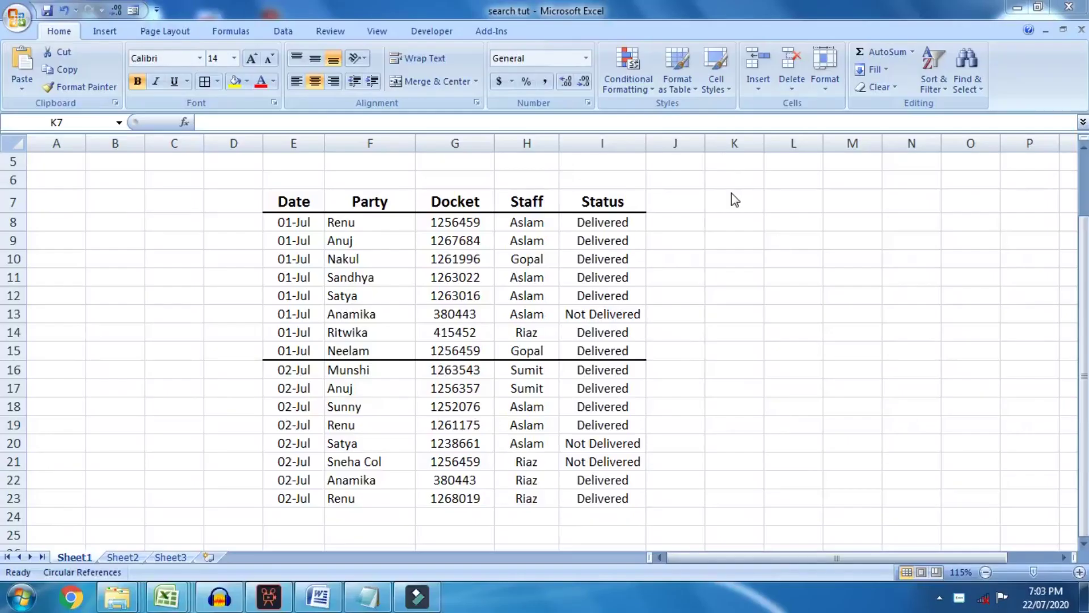
# Enter the heading SEARCH in cell K7 of the new workbook
pyautogui.click(731, 195)
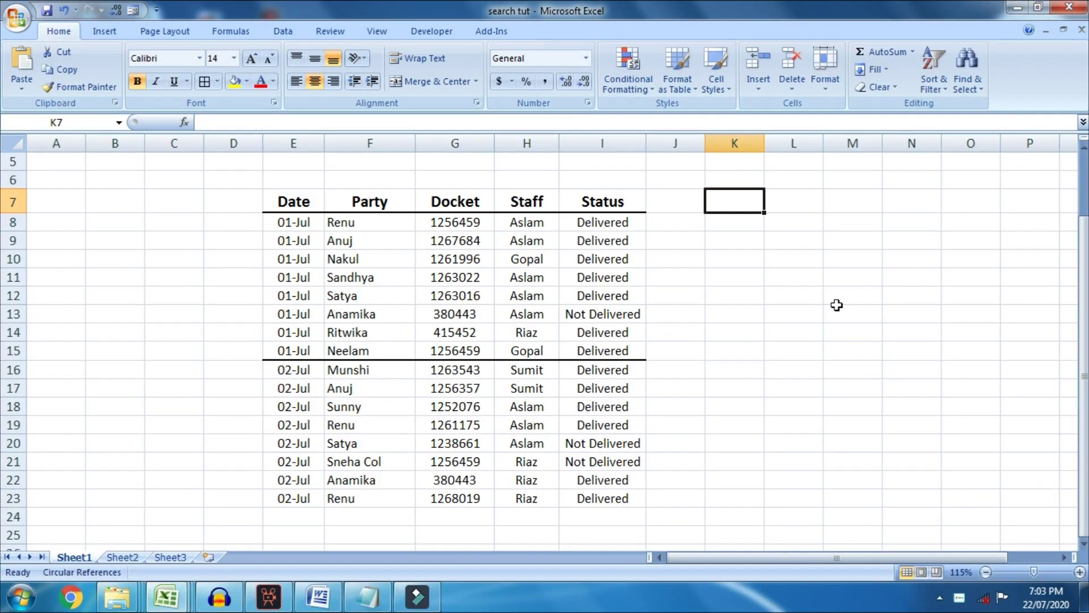
pyautogui.write('SEARCH')
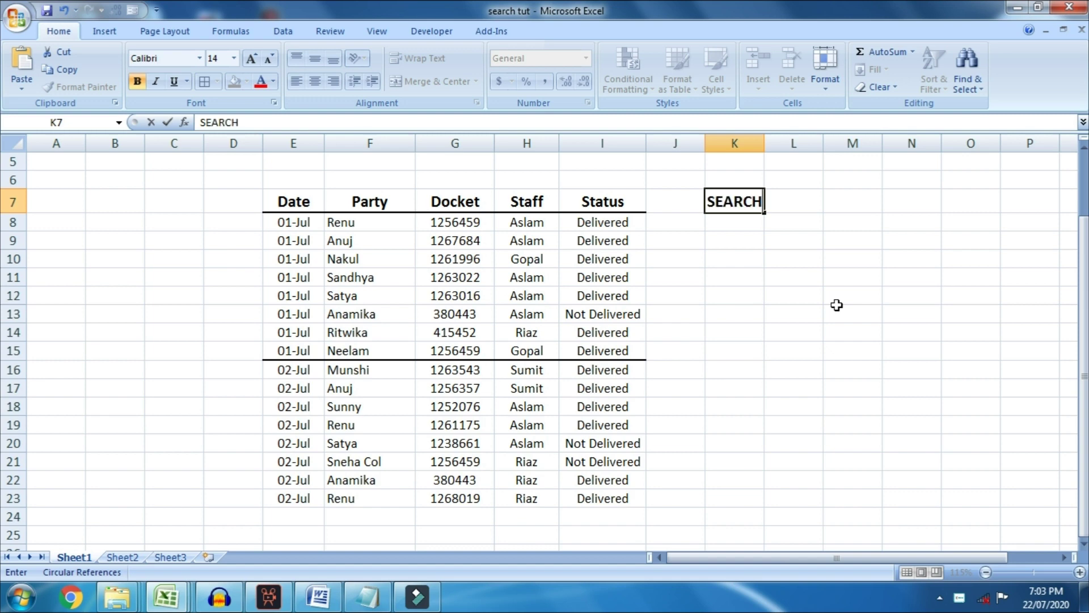
pyautogui.press('Return')
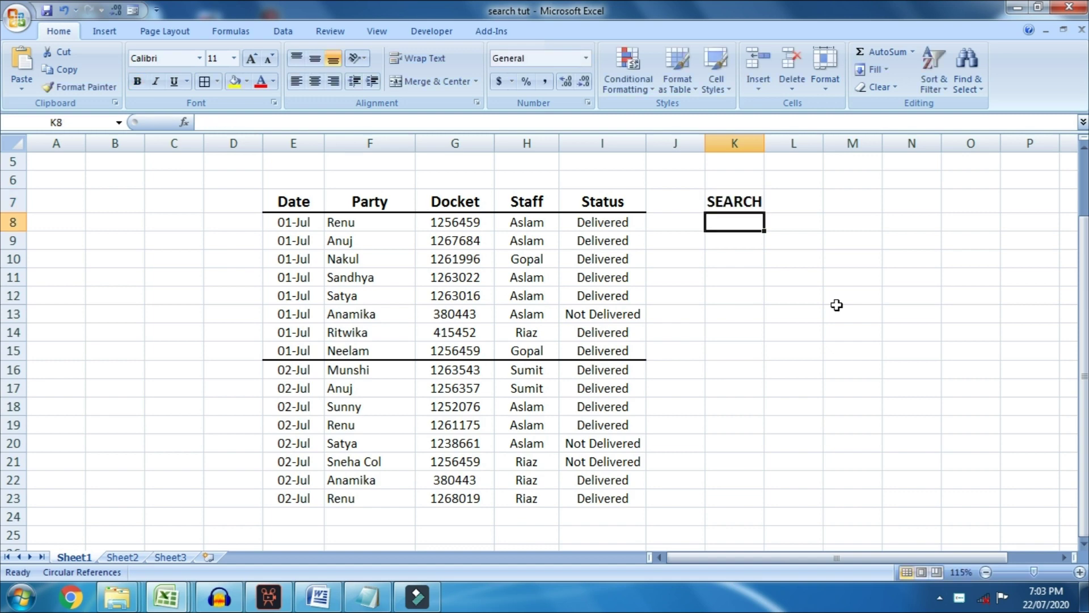
# Select the delivery table's data cells and start a 'Use a formula' conditional formatting rule
pyautogui.moveTo(298, 220); pyautogui.dragTo(593, 496)
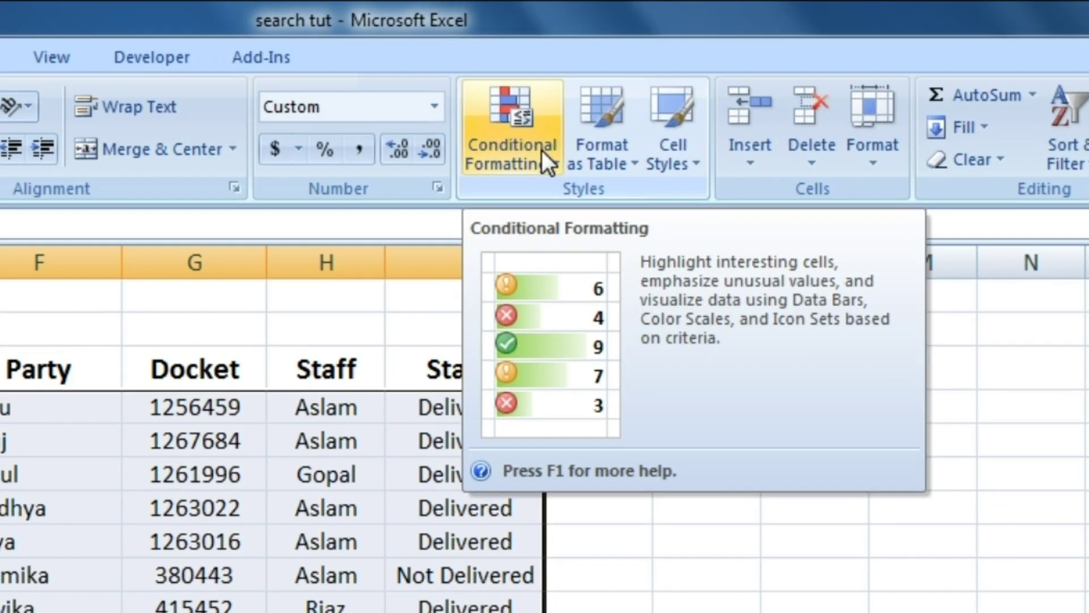
pyautogui.click(600, 117)
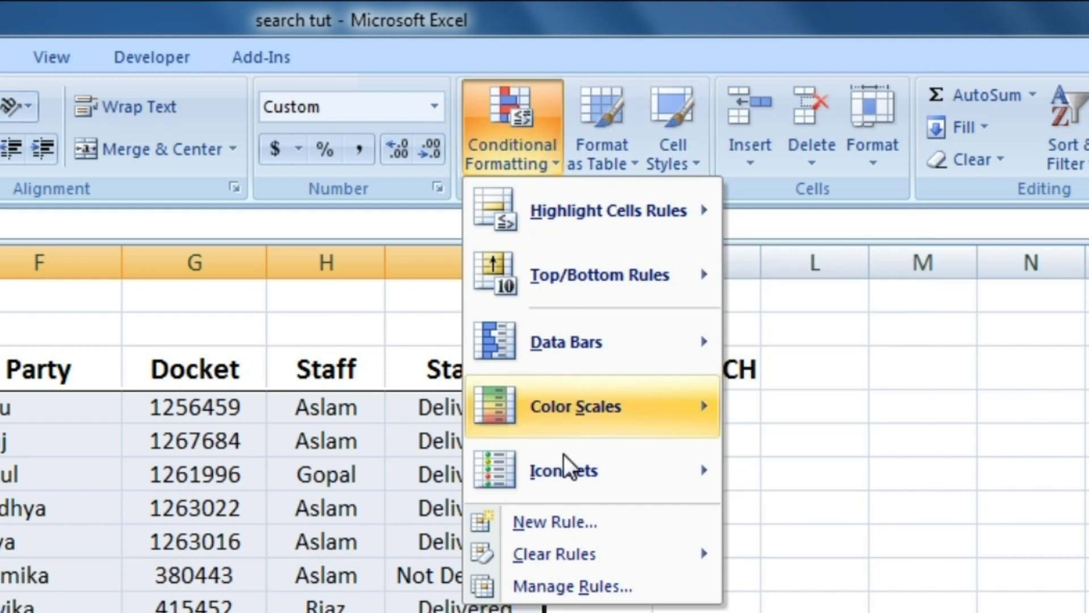
pyautogui.click(571, 528)
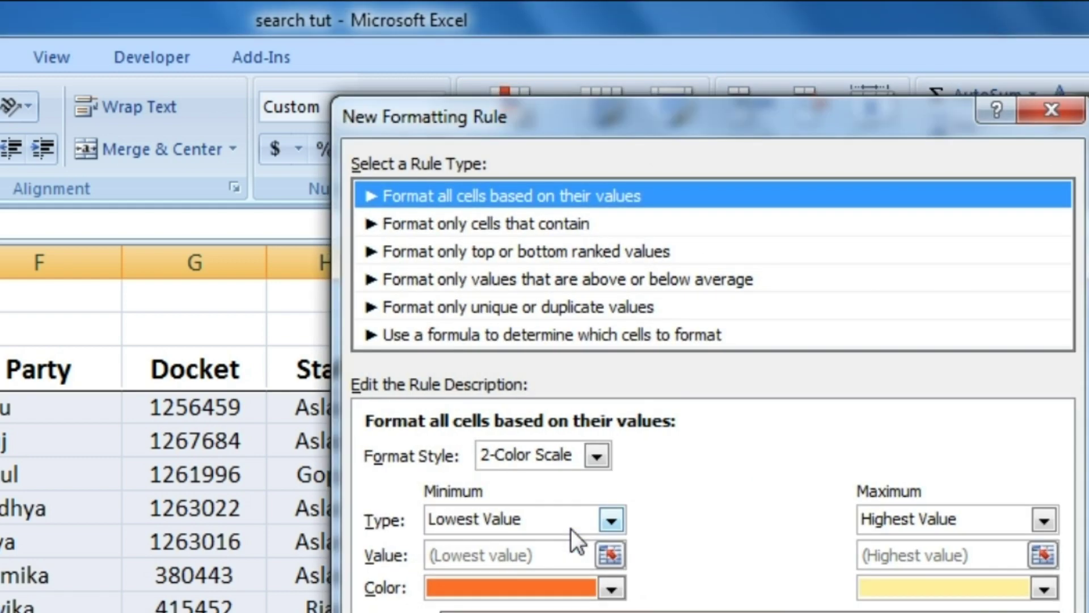
pyautogui.click(627, 341)
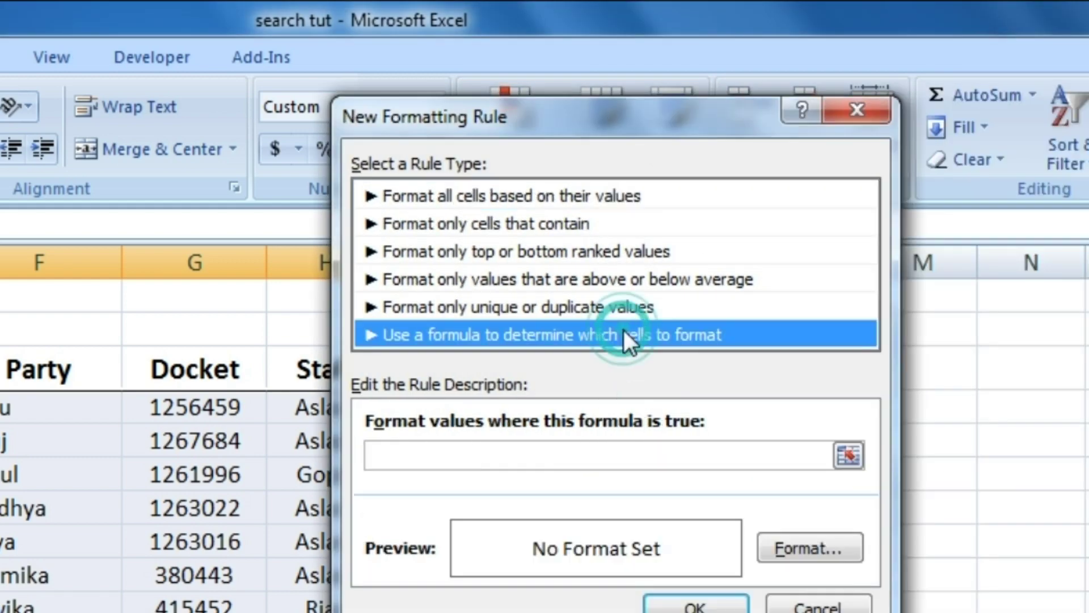
pyautogui.click(558, 459)
pyautogui.write('=')
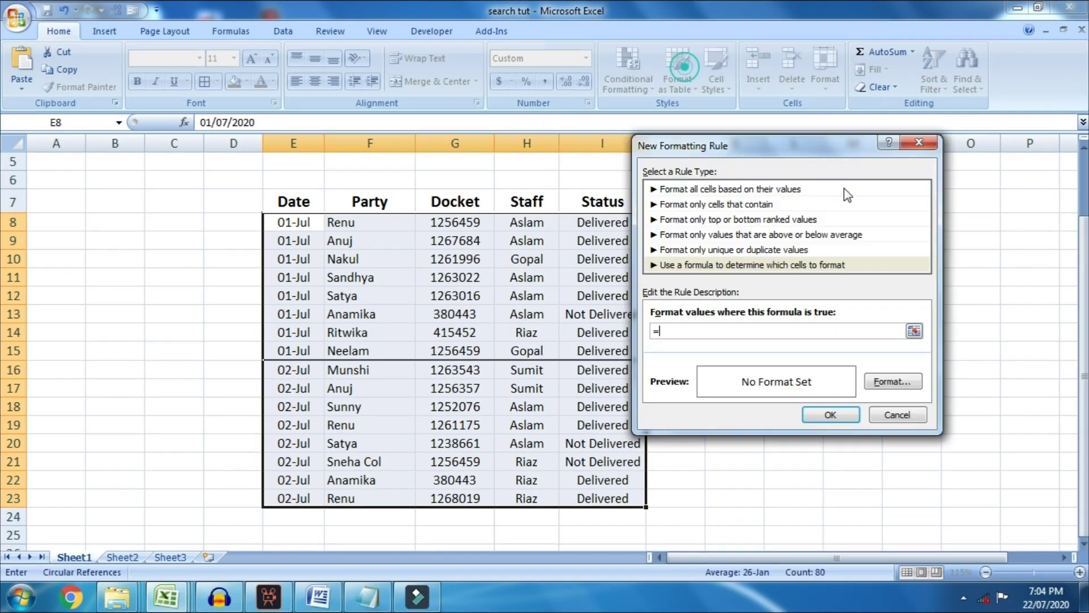
# Build the rule formula =$K$8=E8, making the E8 reference fully relative
pyautogui.click(753, 225)
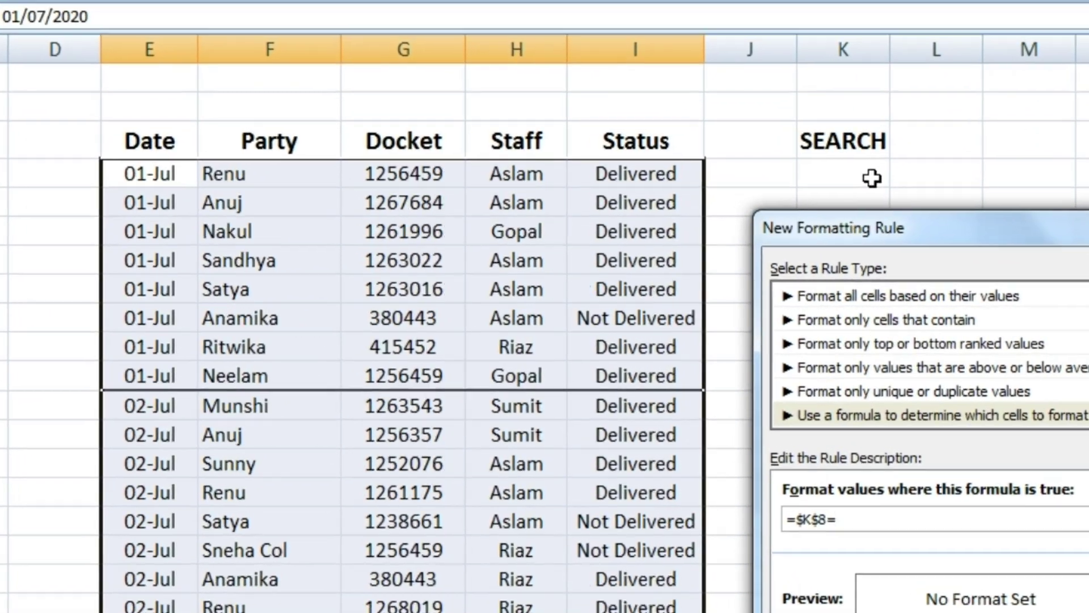
pyautogui.write('=')
pyautogui.click(278, 212)
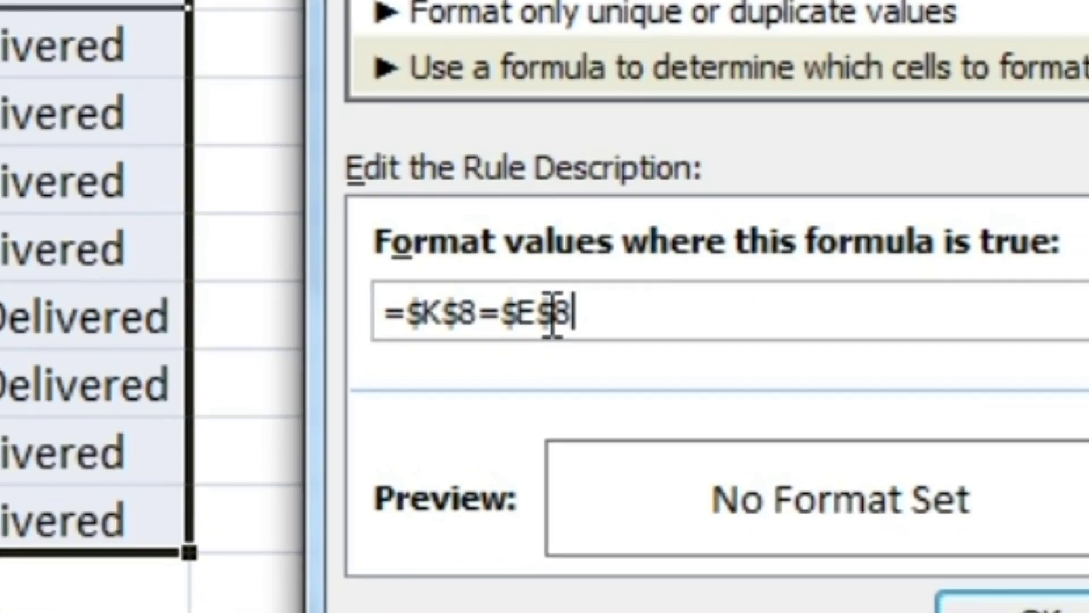
pyautogui.click(771, 462)
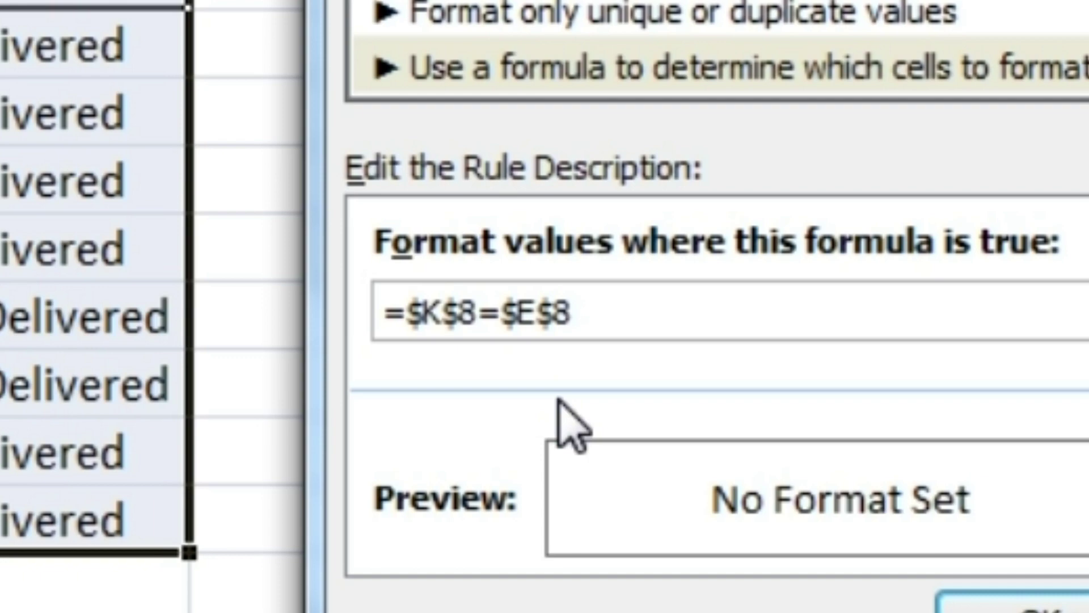
pyautogui.press('Delete')
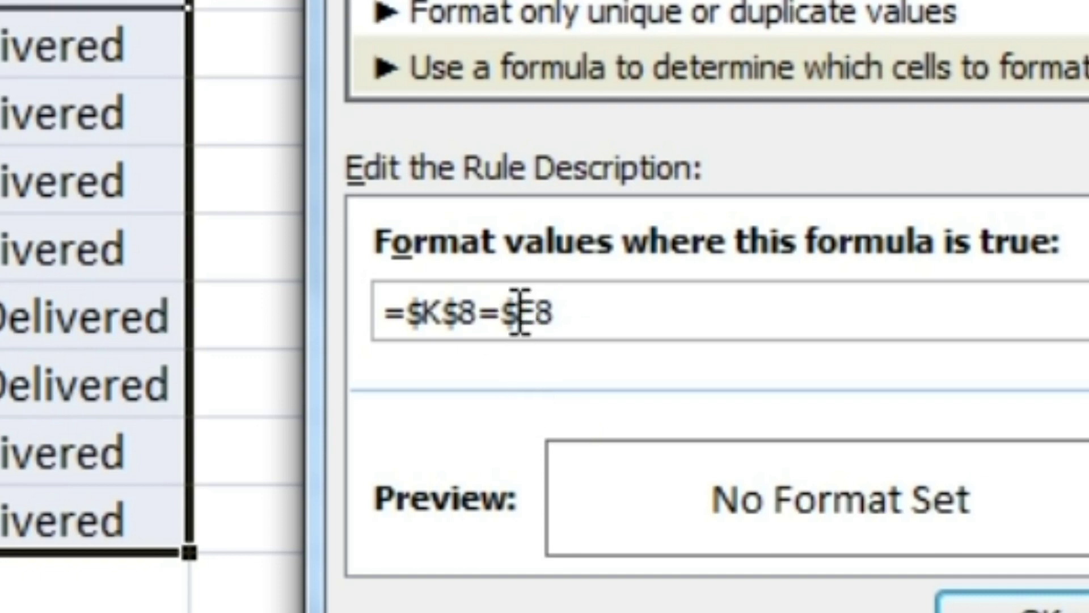
pyautogui.click(517, 310)
pyautogui.press('BackSpace')
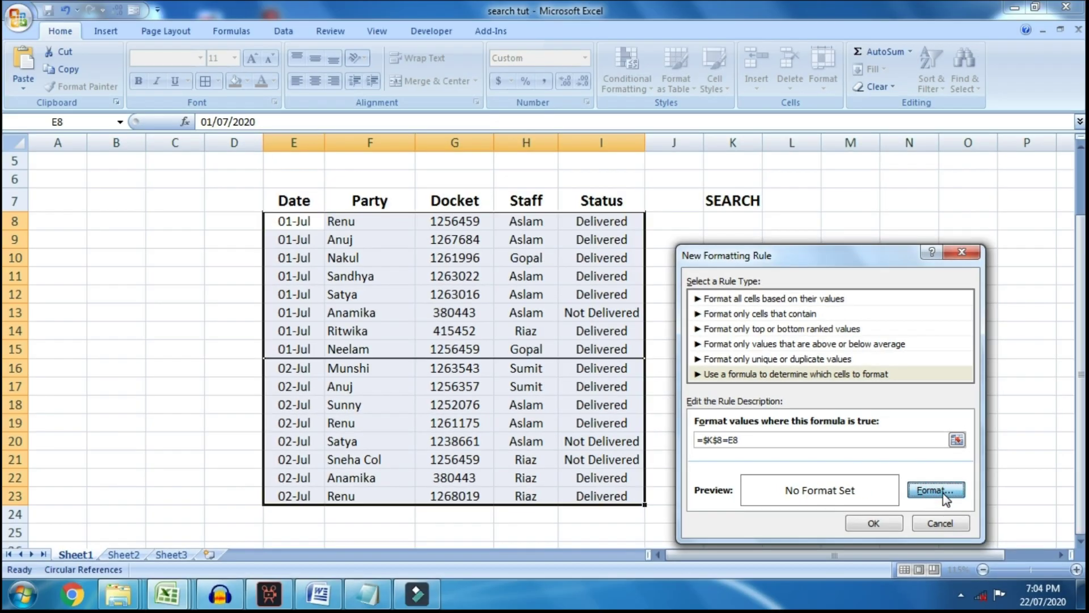
pyautogui.click(934, 491)
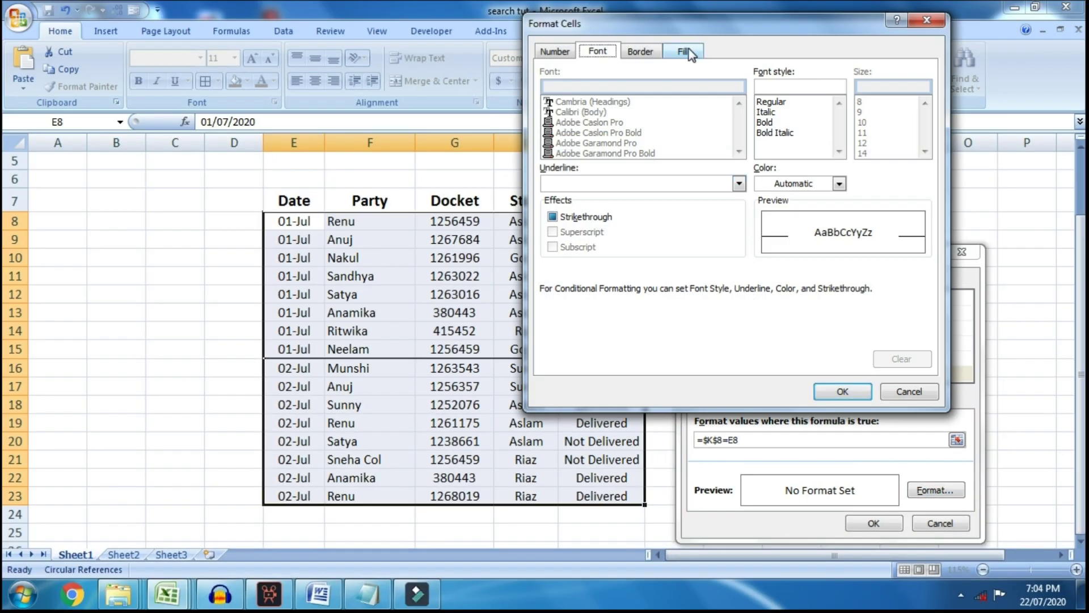
# Choose a blue fill for matching cells and save the rule on the table
pyautogui.click(688, 49)
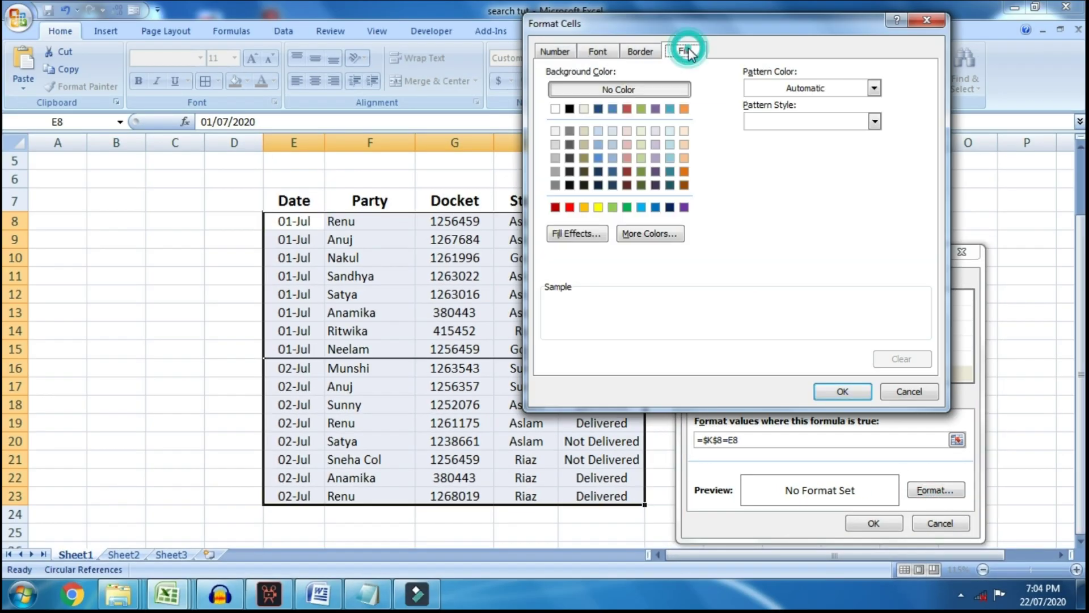
pyautogui.click(640, 205)
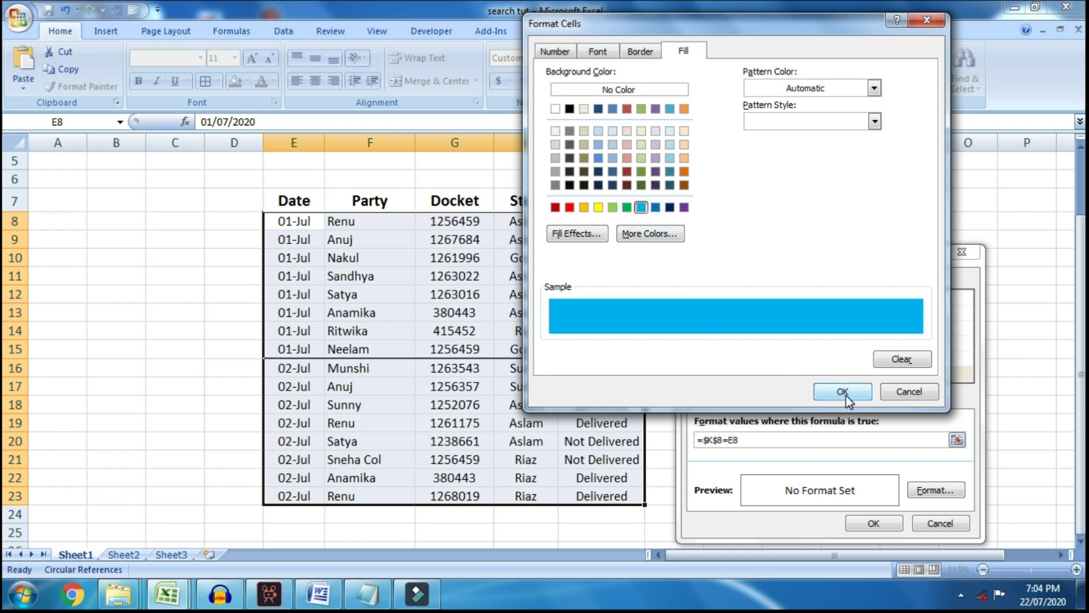
pyautogui.click(846, 396)
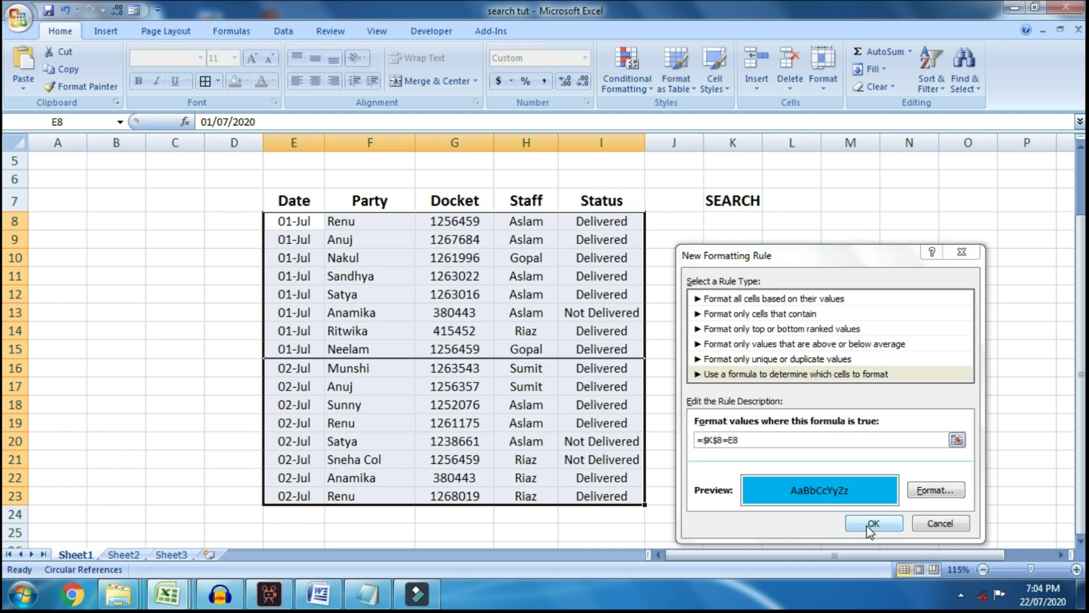
pyautogui.click(869, 524)
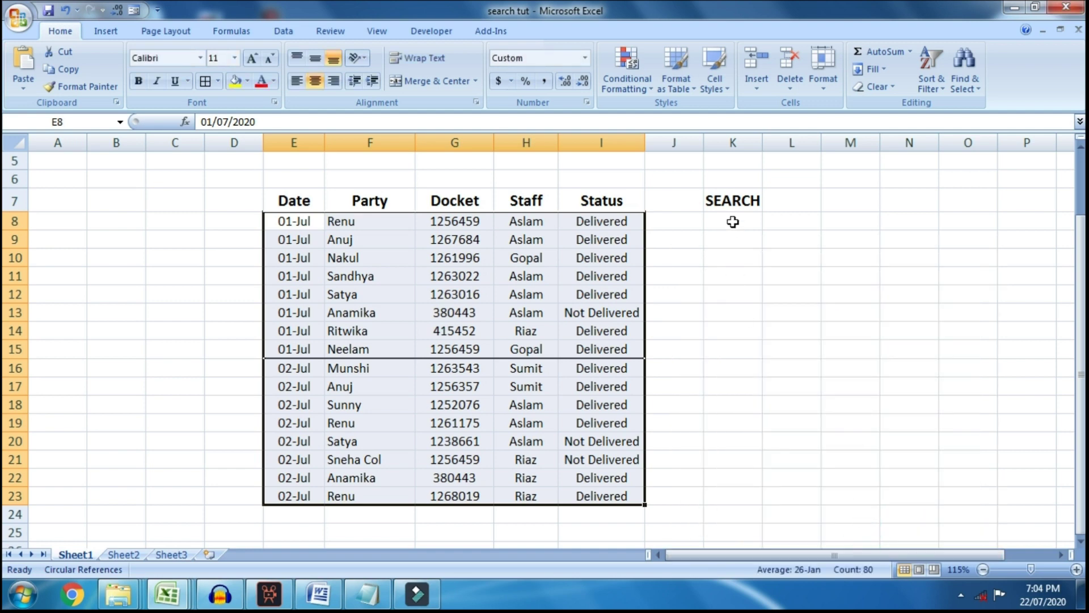
pyautogui.click(732, 222)
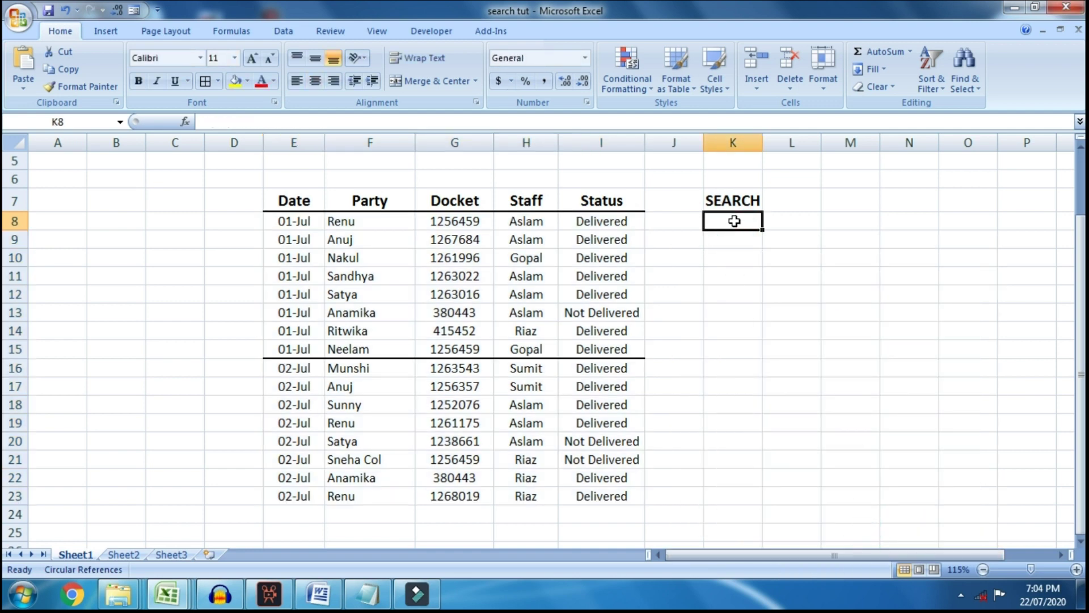
pyautogui.write('RENU')
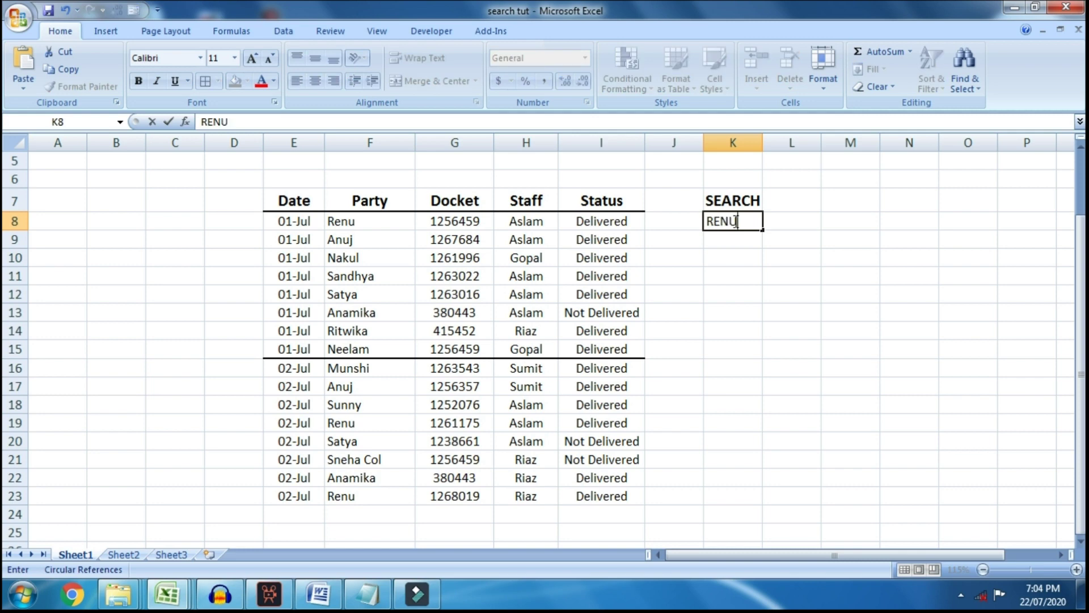
# Search RENU, NAKUL, 1256459, 380443 and GOPAL in K8, each highlighting its matches in blue
pyautogui.press('Return')
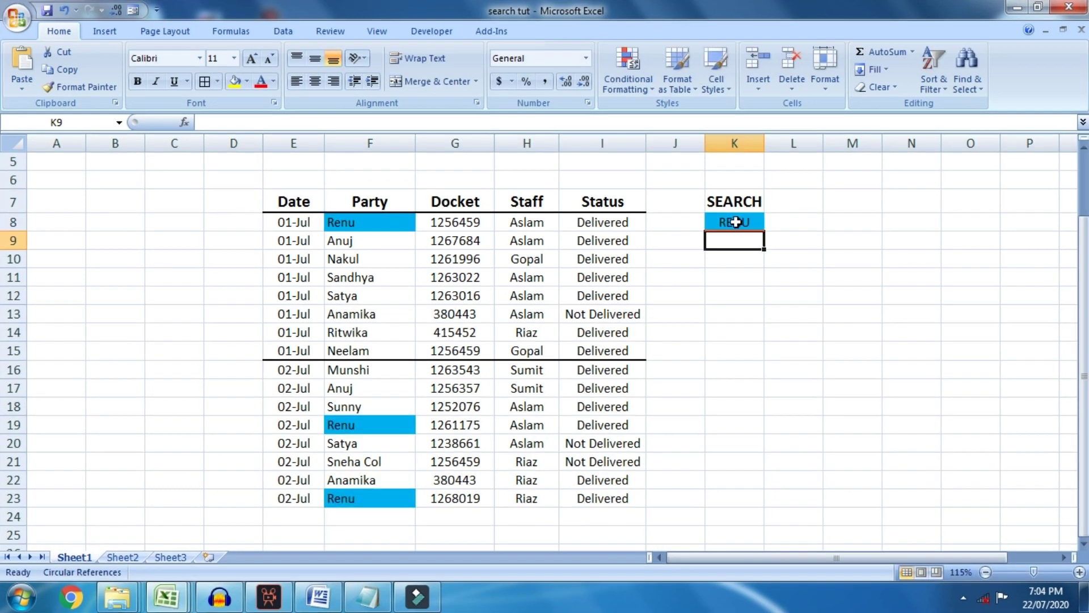
pyautogui.click(732, 224)
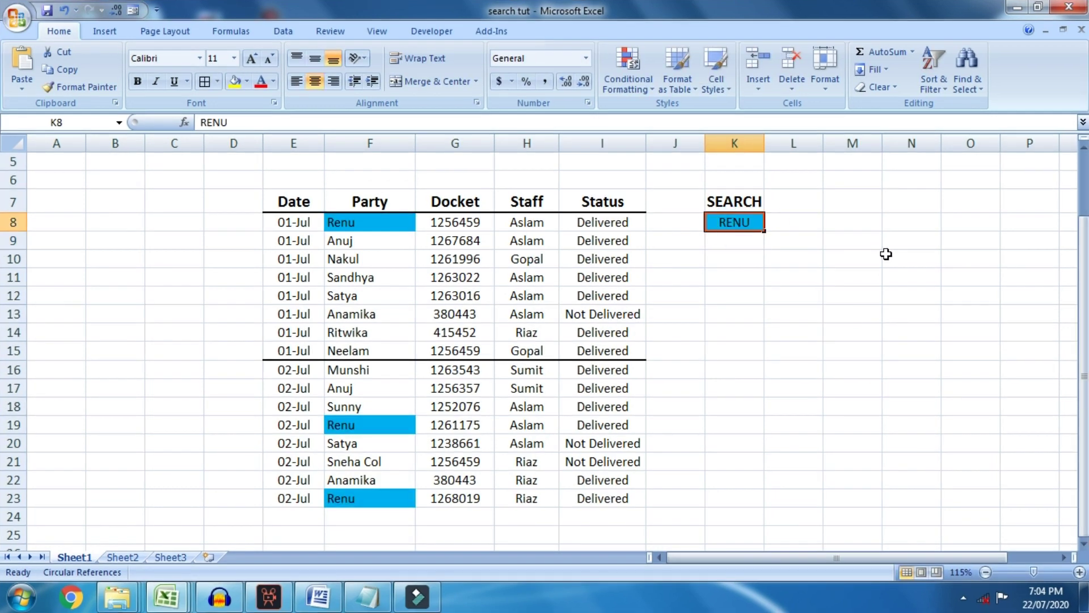
pyautogui.write('NAKUL')
pyautogui.press('Return')
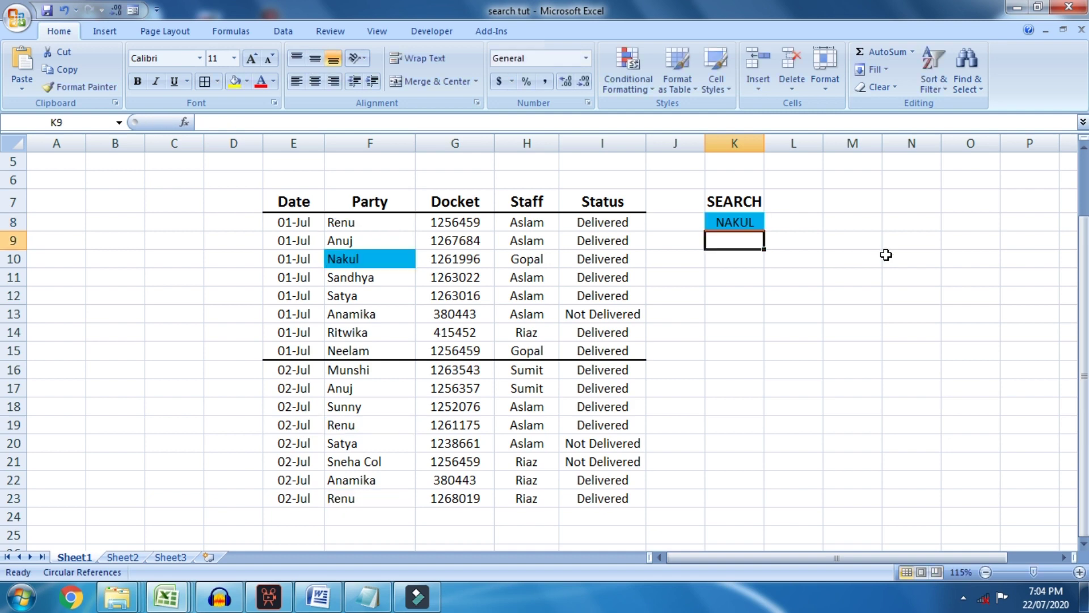
pyautogui.press('Up')
pyautogui.write('12564')
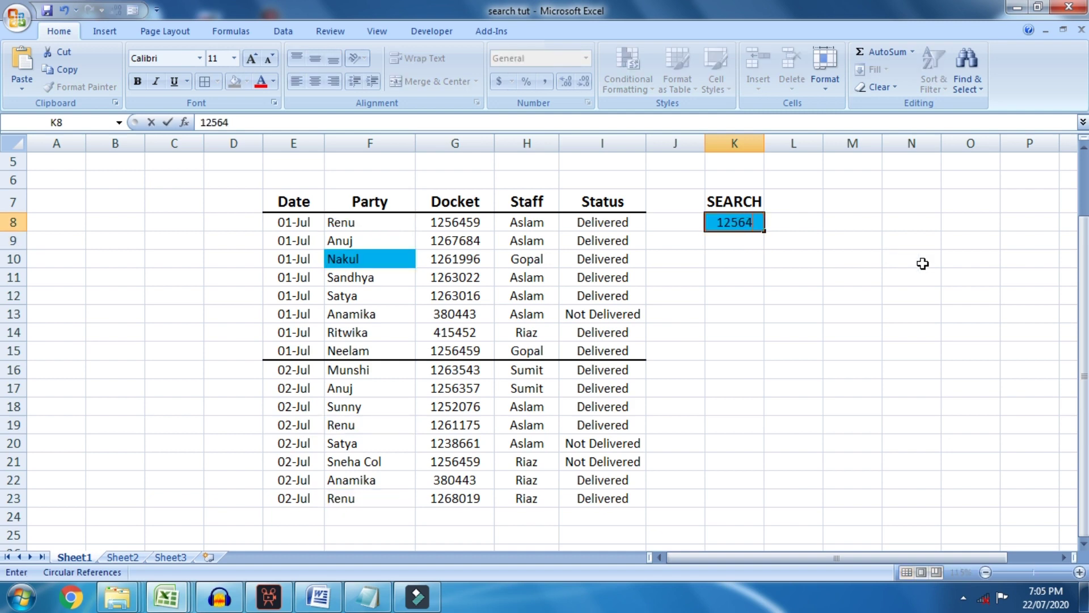
pyautogui.write('59')
pyautogui.press('Return')
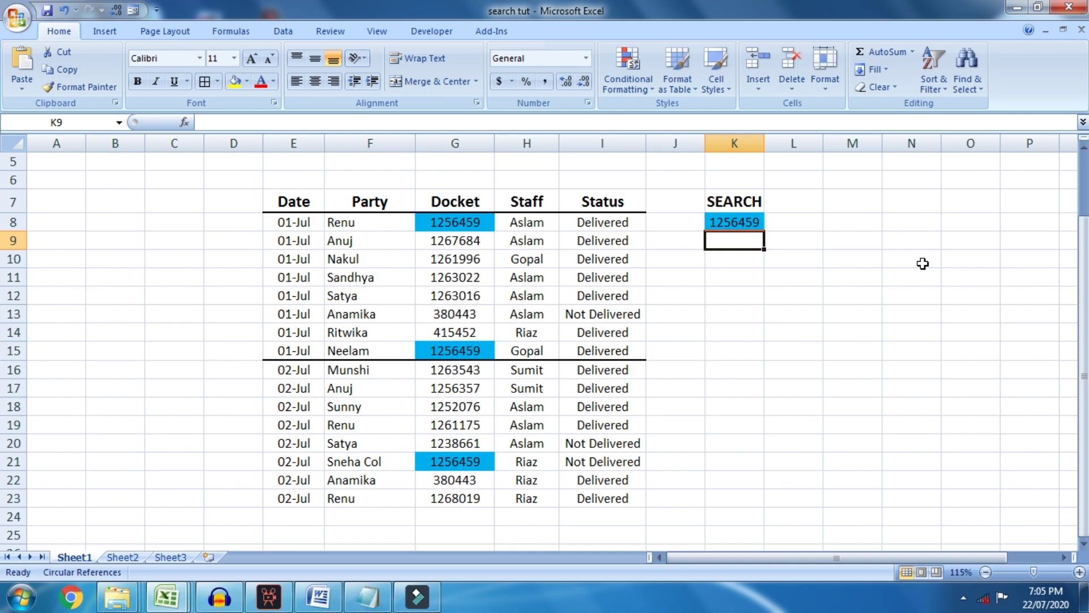
pyautogui.press('Up')
pyautogui.write('38')
pyautogui.write('04')
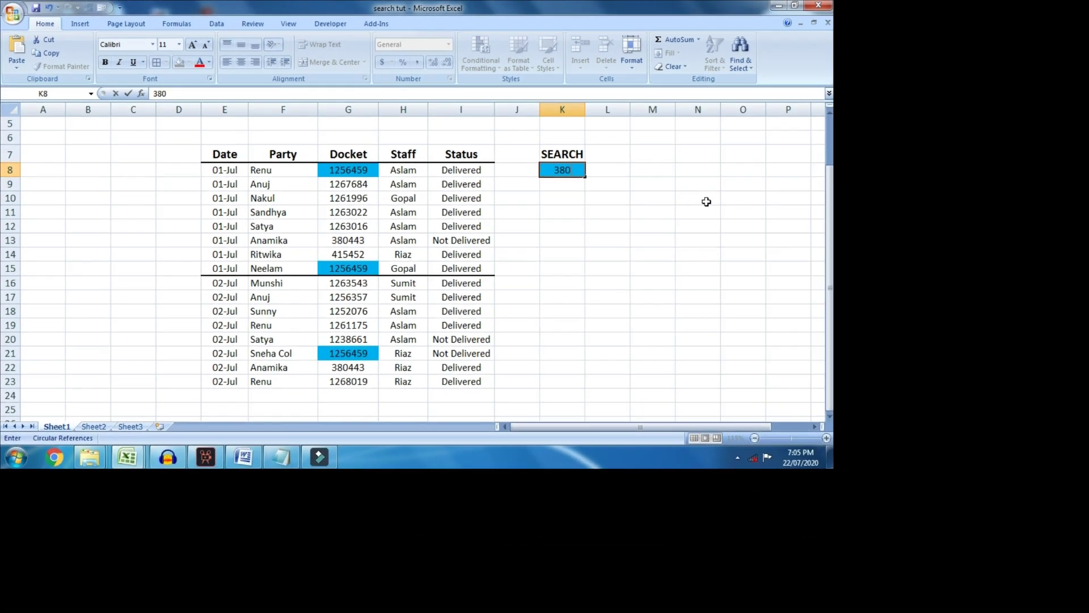
pyautogui.write('43')
pyautogui.press('Return')
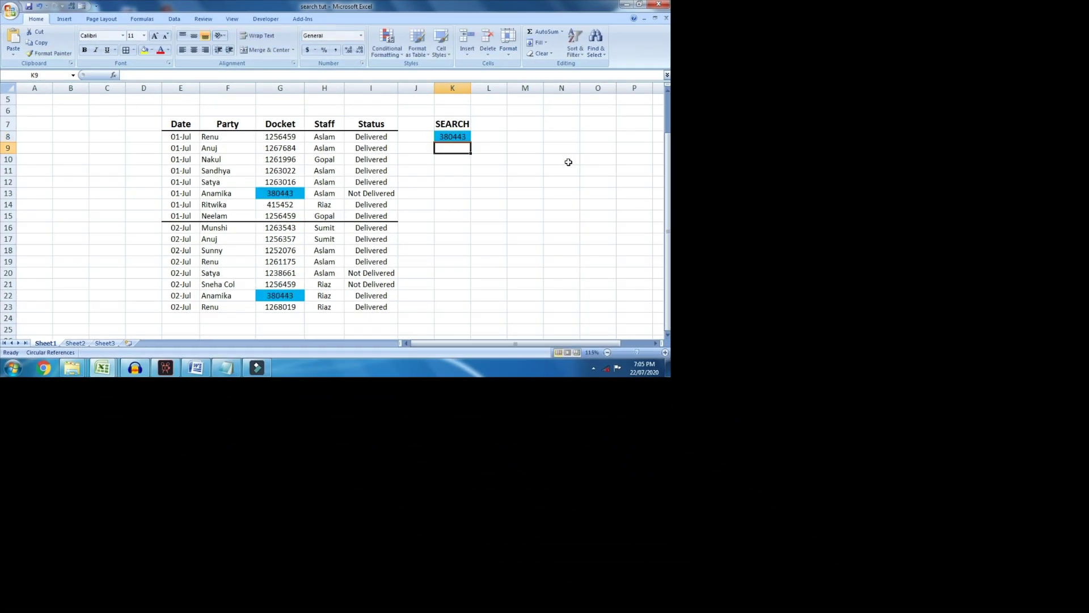
pyautogui.press('Up')
pyautogui.write('GOPAL')
pyautogui.press('Return')
pyautogui.press('Up')
pyautogui.write('ASLAM')
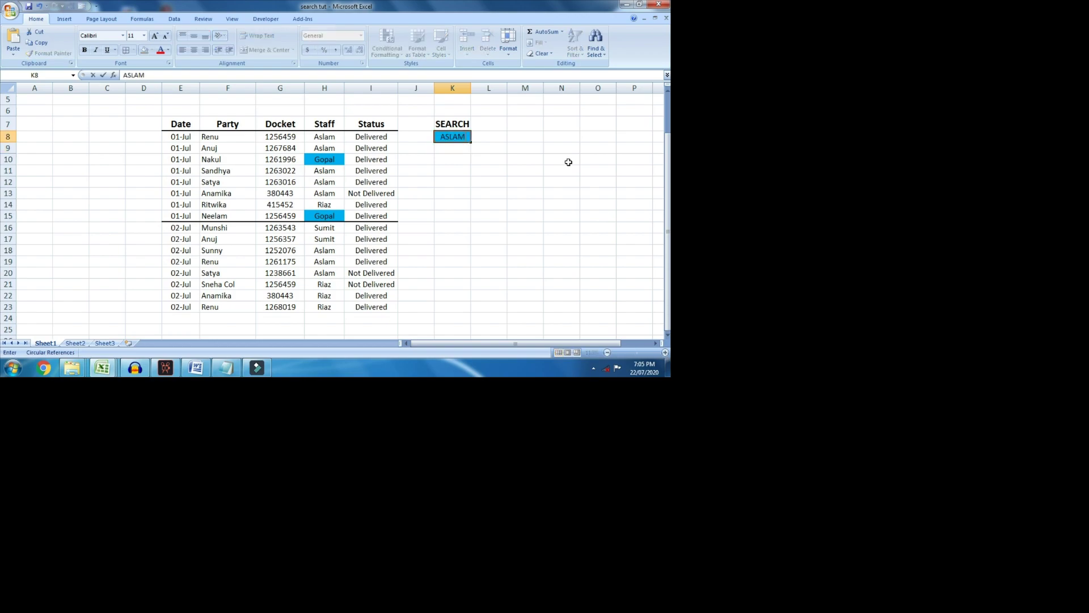